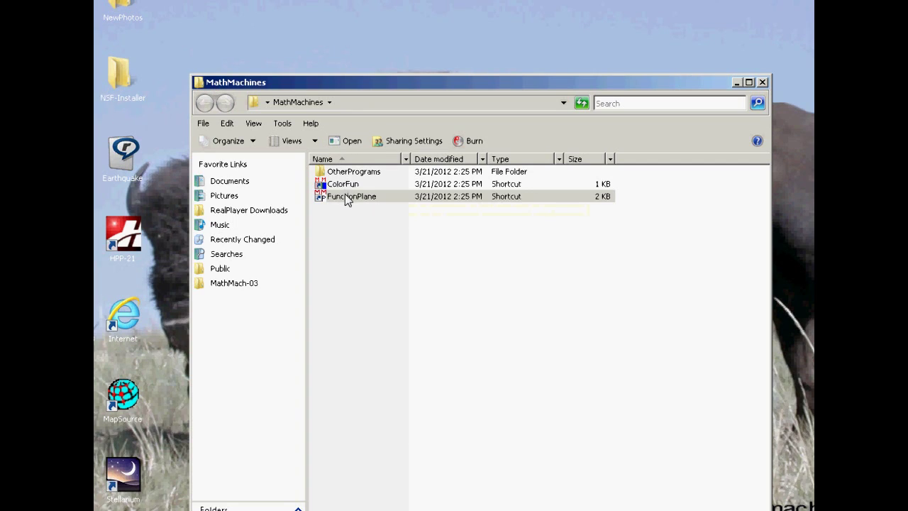
# - Start FunctionPlane from its MathMachines shortcut, choosing not to use analog probes
pyautogui.click(345, 197)
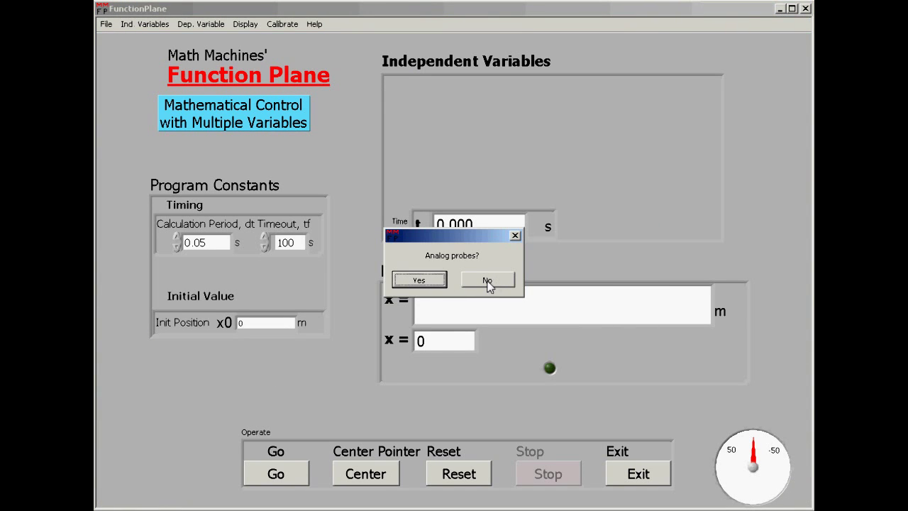
pyautogui.click(487, 281)
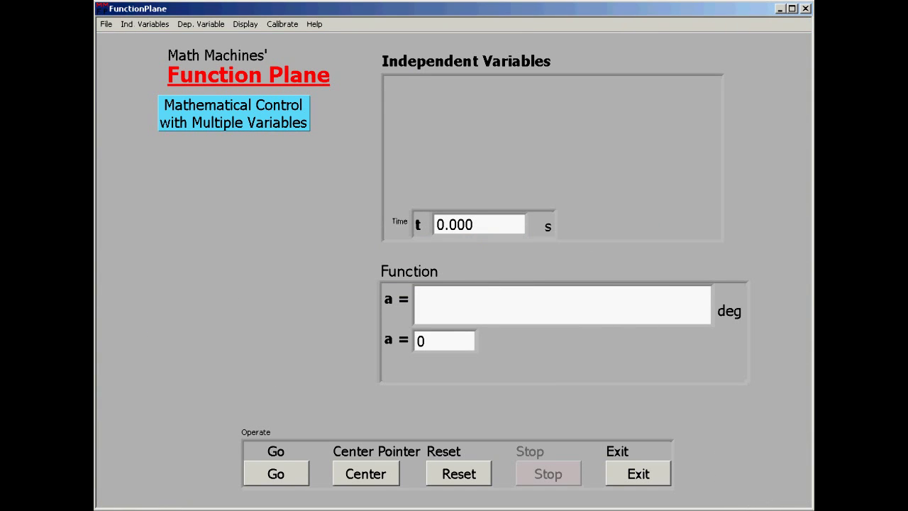
# - Load the UA-Motion001 activity file so position x is measured in mm
pyautogui.click(110, 27)
pyautogui.click(122, 39)
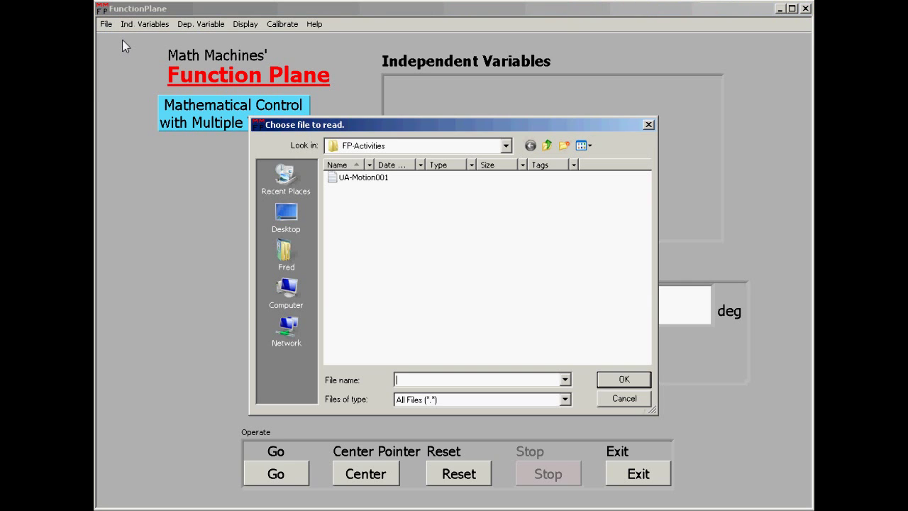
pyautogui.doubleClick(379, 179)
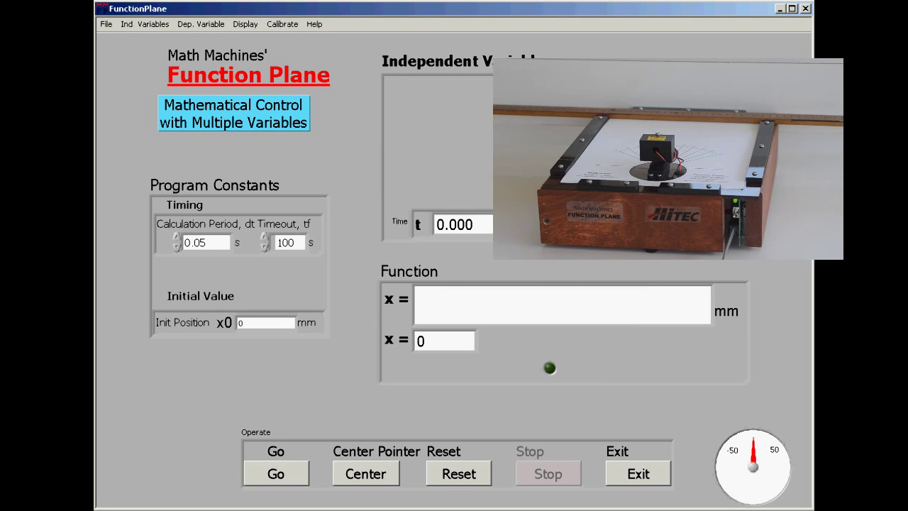
pyautogui.click(365, 473)
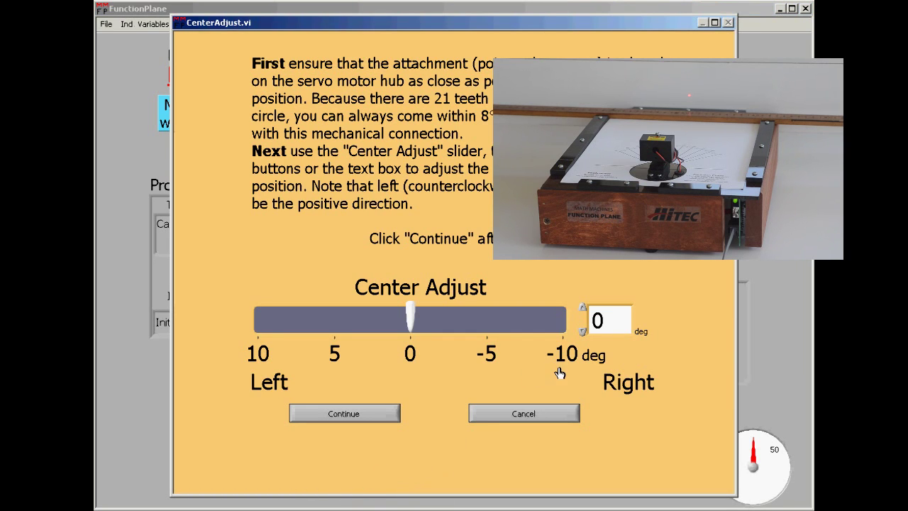
# - Accept a 0-degree center adjustment for the servo pointer and continue
pyautogui.click(374, 418)
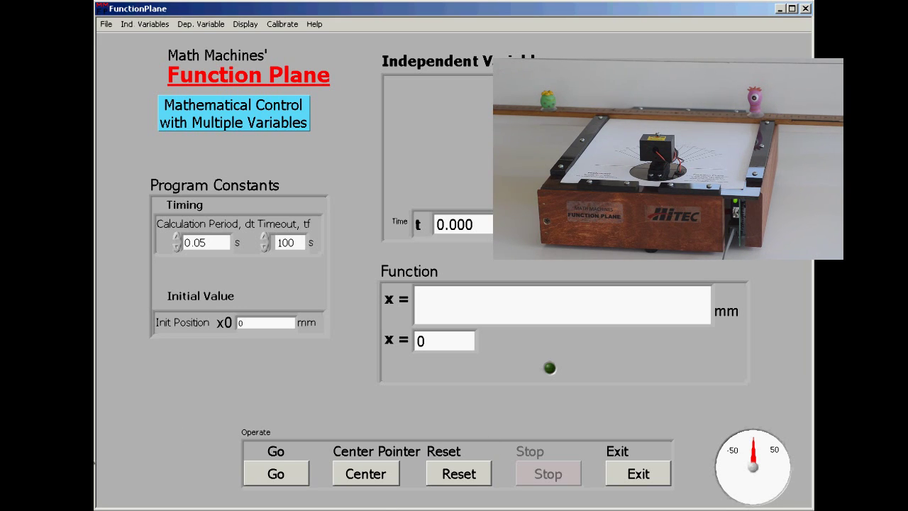
# - Set initial position 300 mm, function x = 300+50*t, and a 20 s timeout
pyautogui.moveTo(258, 321); pyautogui.dragTo(218, 320)
pyautogui.write('300')
pyautogui.click(465, 299)
pyautogui.write('300+')
pyautogui.write('50*t')
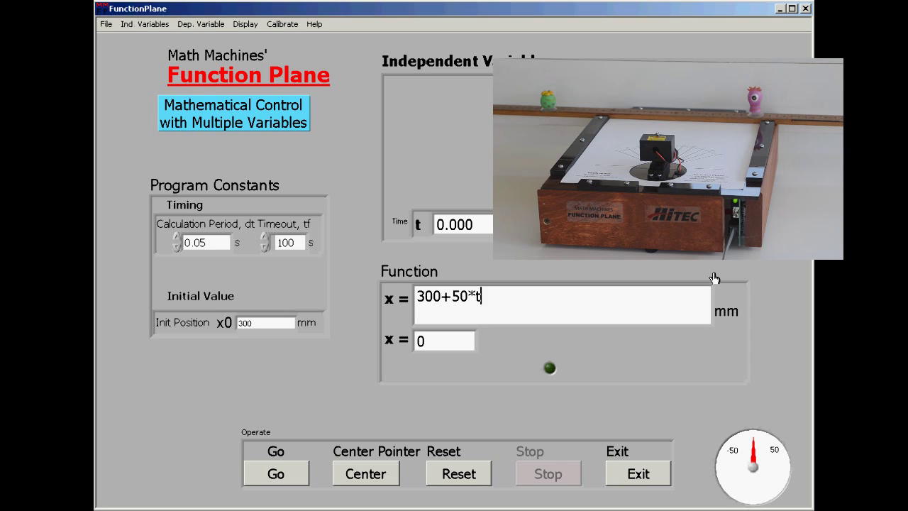
pyautogui.doubleClick(294, 242)
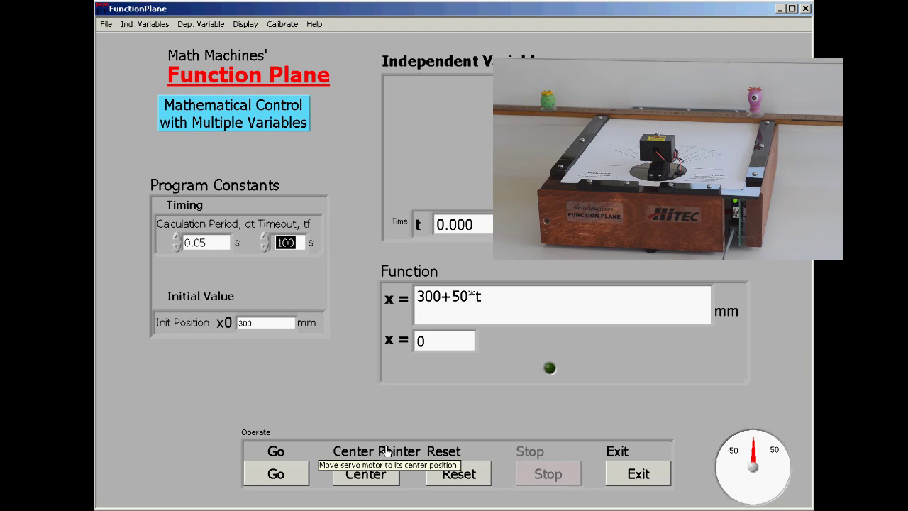
pyautogui.write('20')
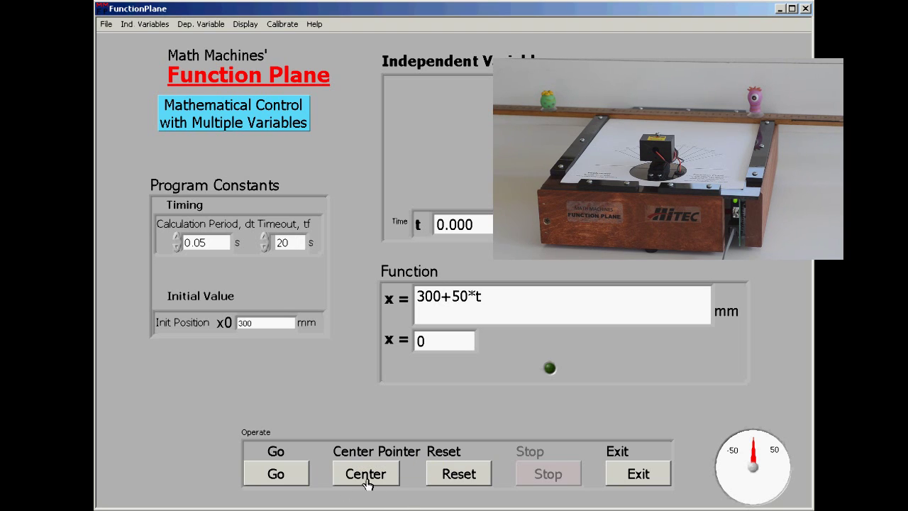
pyautogui.click(297, 480)
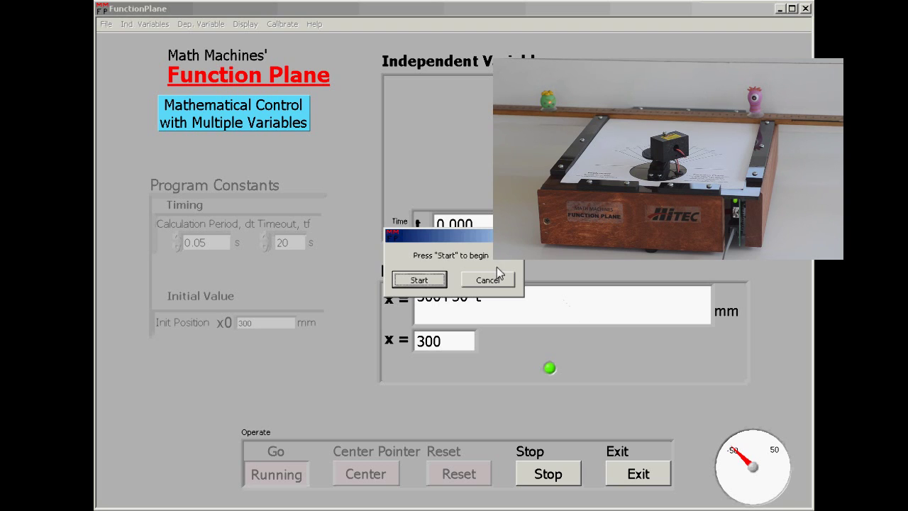
# - Run 300+50*t and stop it at t = 13.5 s with x at 975 mm
pyautogui.click(423, 279)
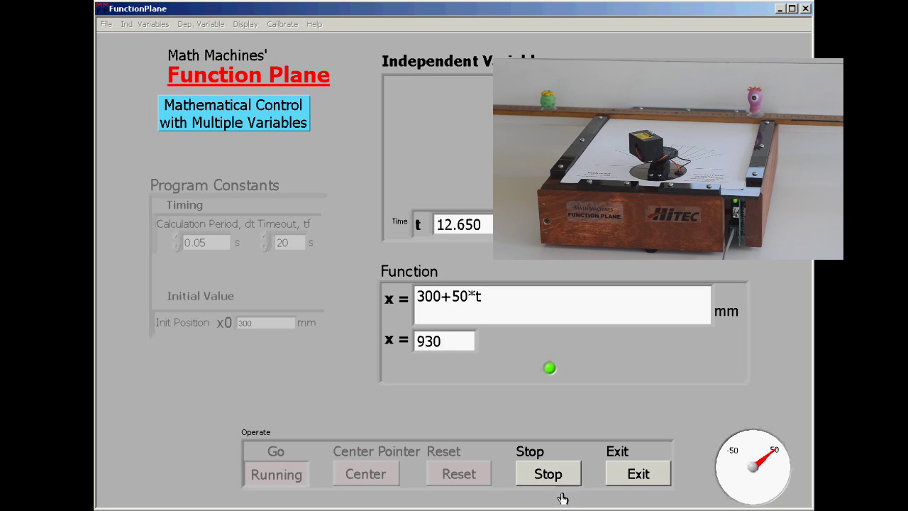
pyautogui.click(541, 476)
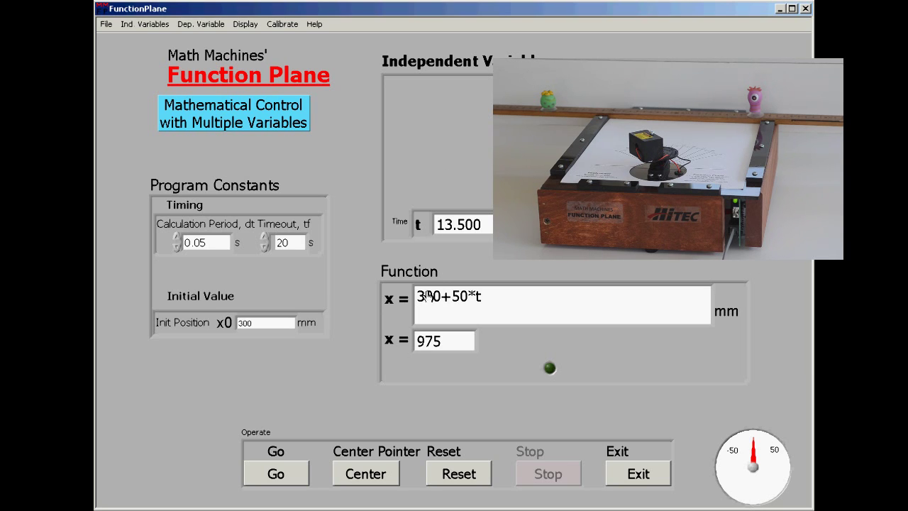
# - Change the rate to 15 (x = 300+15*t) and run it 20 s to 600 mm
pyautogui.moveTo(469, 295); pyautogui.dragTo(452, 295)
pyautogui.write('15')
pyautogui.click(291, 479)
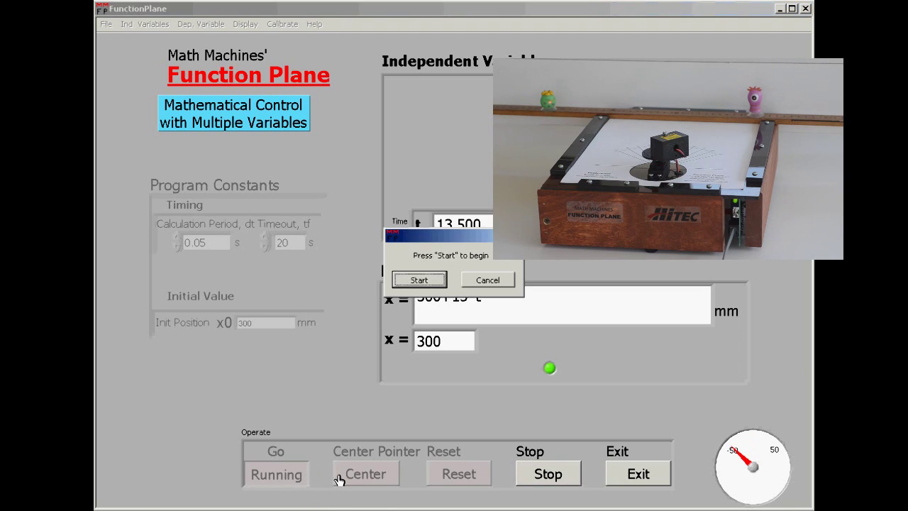
pyautogui.click(420, 280)
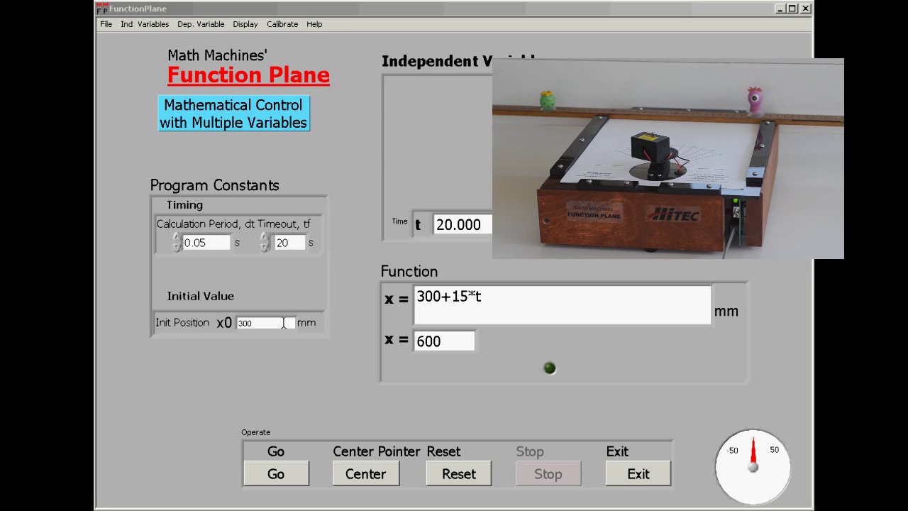
# - Make the initial position 600 mm and the function x = 600-15*t
pyautogui.moveTo(271, 323); pyautogui.dragTo(182, 324)
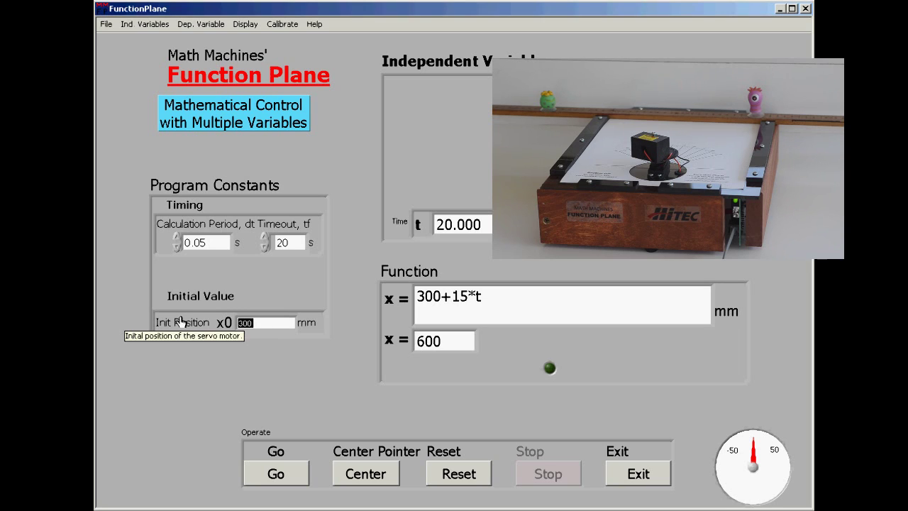
pyautogui.write('6')
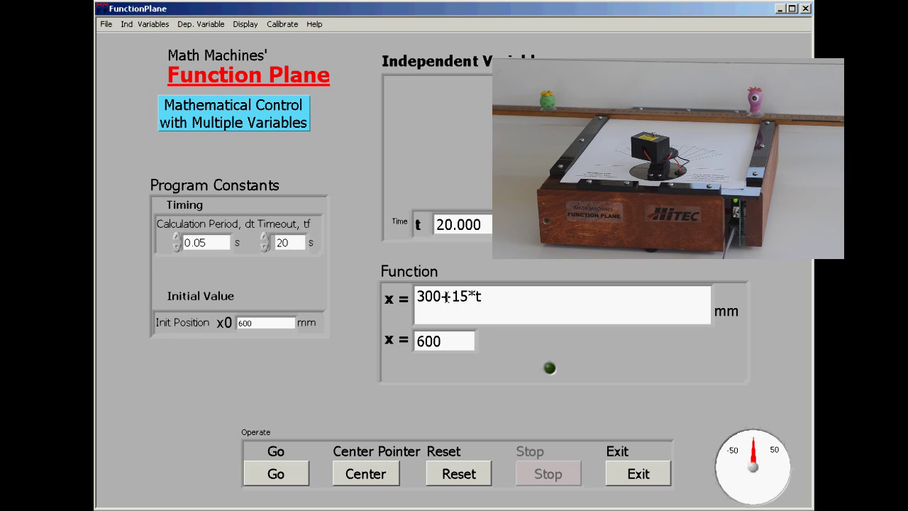
pyautogui.moveTo(443, 296); pyautogui.dragTo(412, 291)
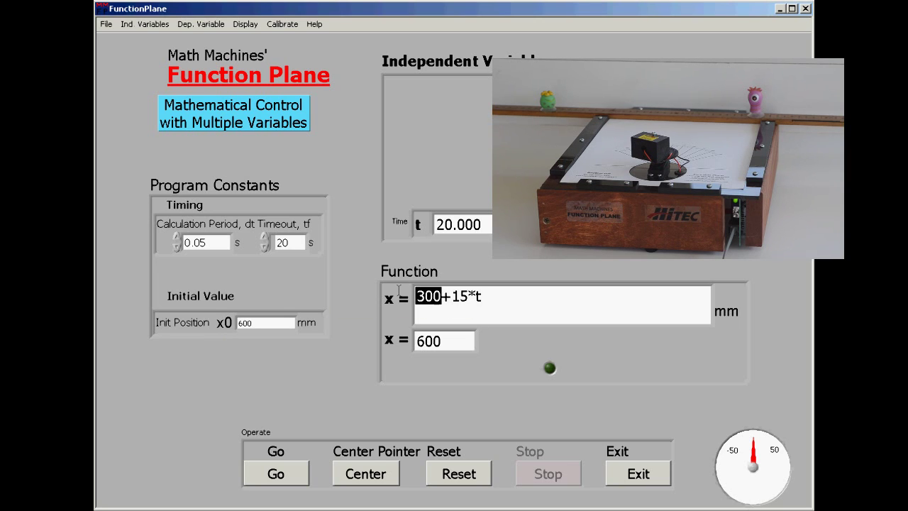
pyautogui.write('600')
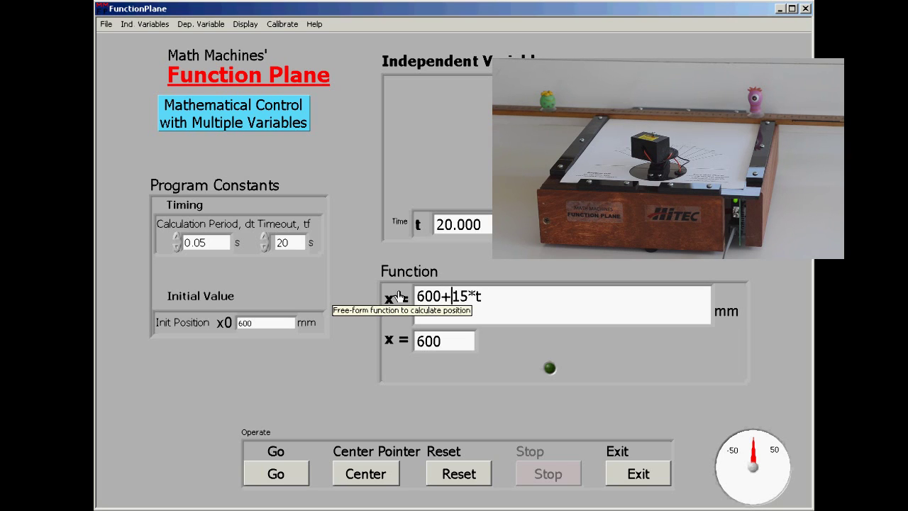
pyautogui.press('Delete')
pyautogui.write('-')
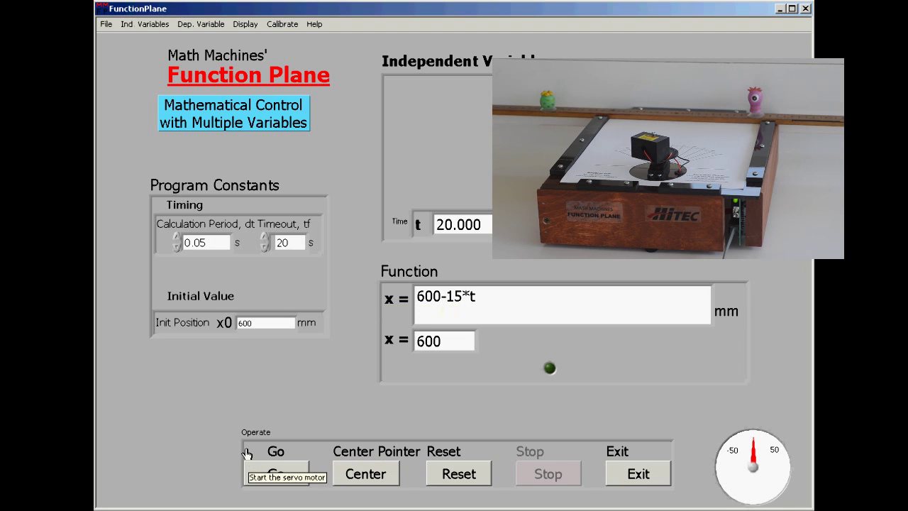
# - Run 600-15*t for the full 20 s, bringing x back down to 300 mm
pyautogui.click(290, 481)
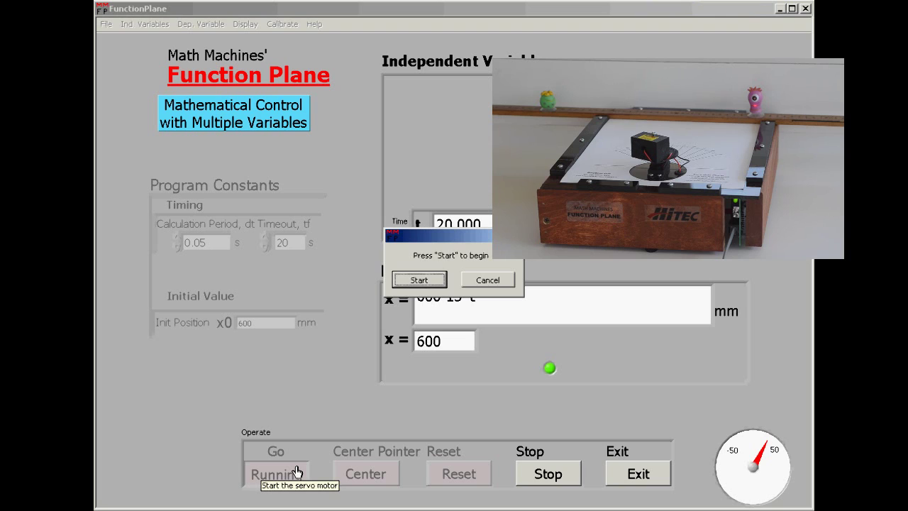
pyautogui.click(418, 280)
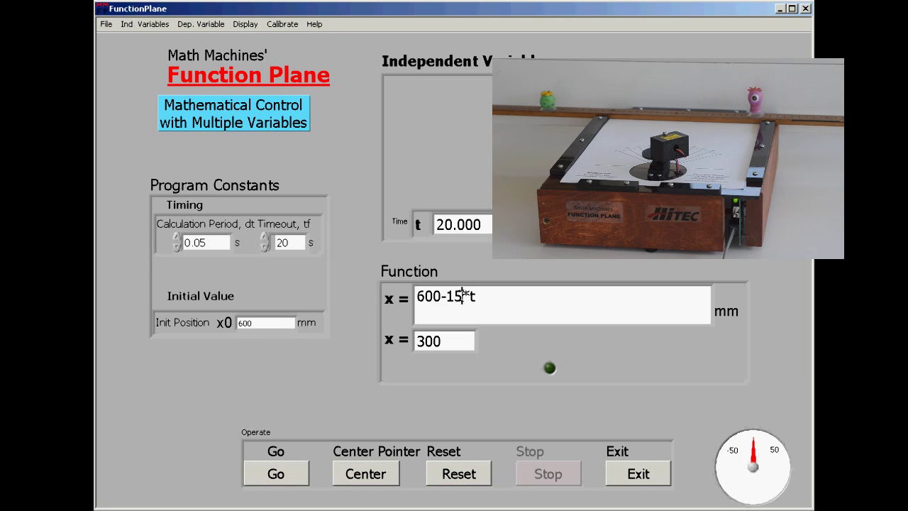
pyautogui.moveTo(462, 295); pyautogui.dragTo(446, 298)
# - Change the function to 600-30*t and the timeout to 10 s
pyautogui.write('30')
pyautogui.moveTo(293, 241); pyautogui.dragTo(252, 241)
pyautogui.write('1')
# - Run 600-30*t to x = 300 mm at 10 s, then bring up the pointer's center adjustment
pyautogui.click(289, 476)
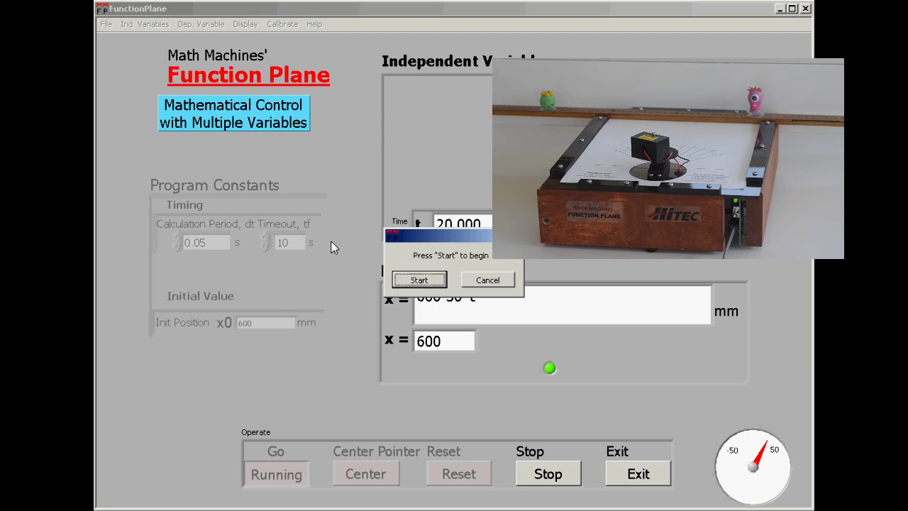
pyautogui.click(406, 279)
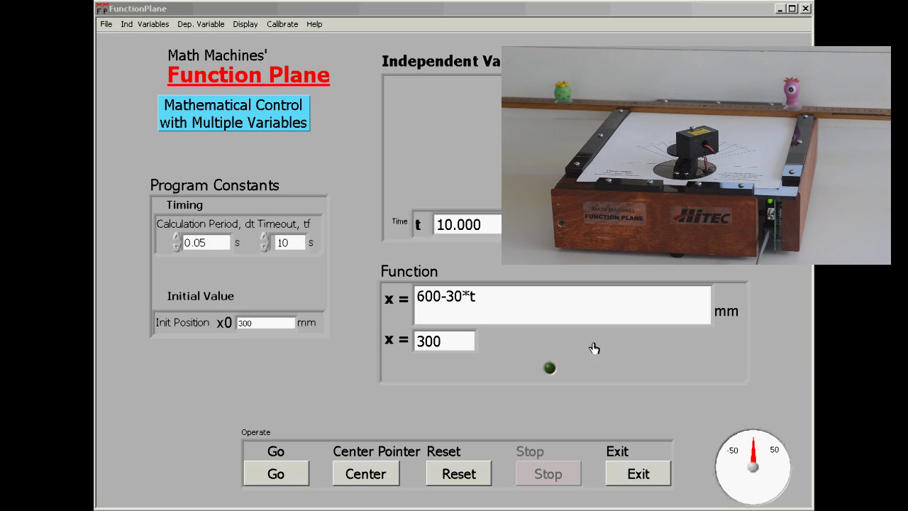
pyautogui.click(355, 482)
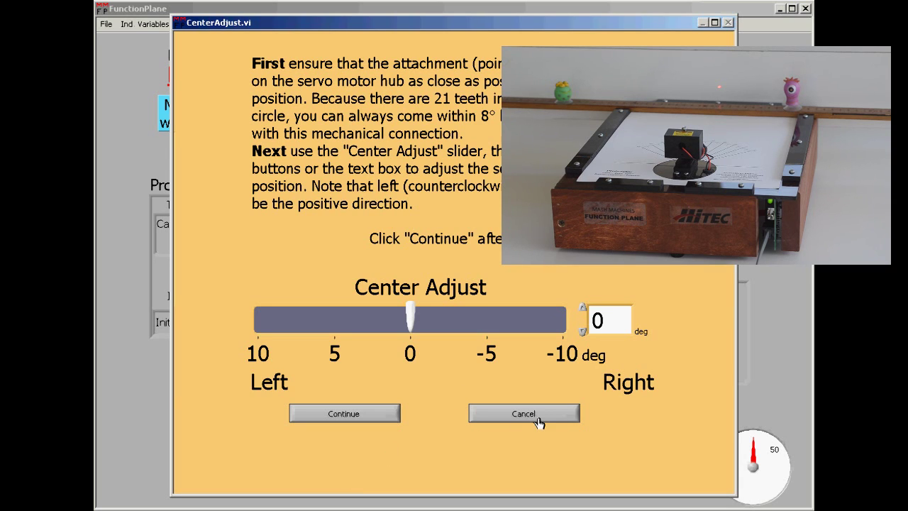
# - Cancel the center adjustment and select the 600-30*t formula for replacement
pyautogui.click(376, 417)
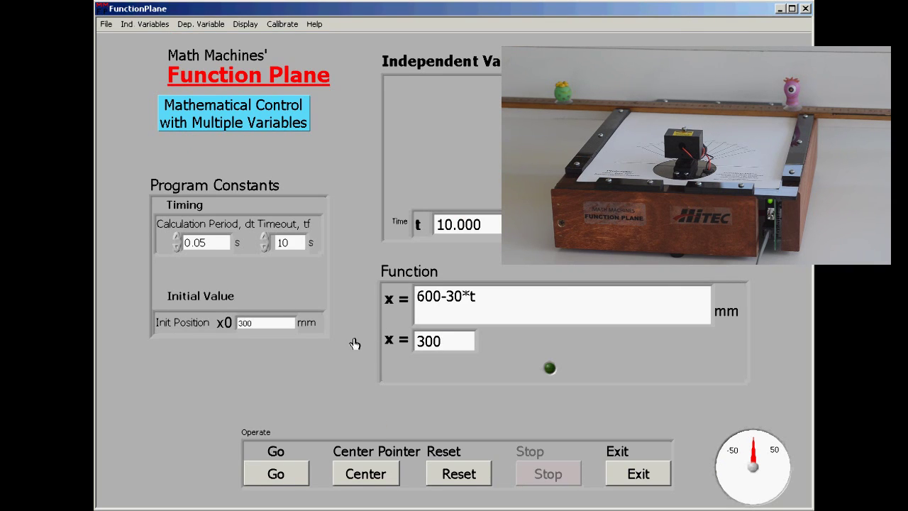
pyautogui.moveTo(514, 306); pyautogui.dragTo(309, 289)
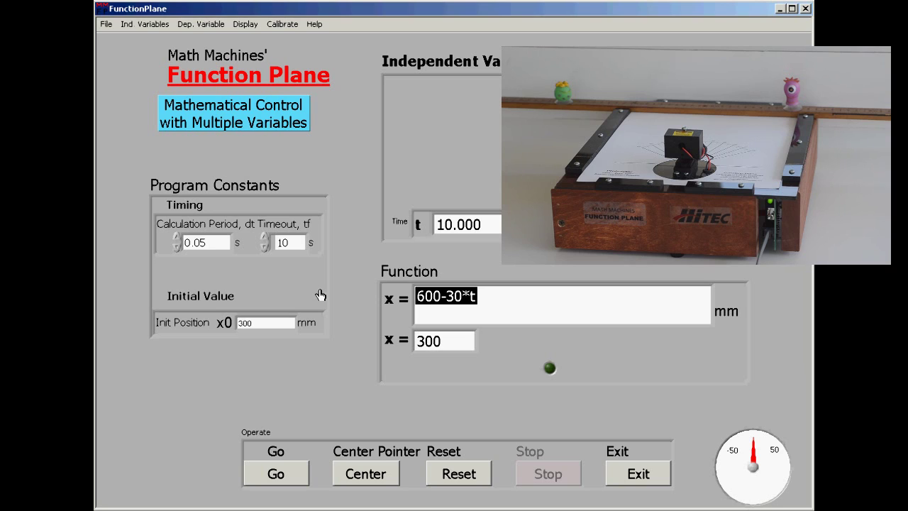
# - Replace the position function 600-30*t with 300+60*t-.5*6*t^2 and start a run
pyautogui.press('BackSpace')
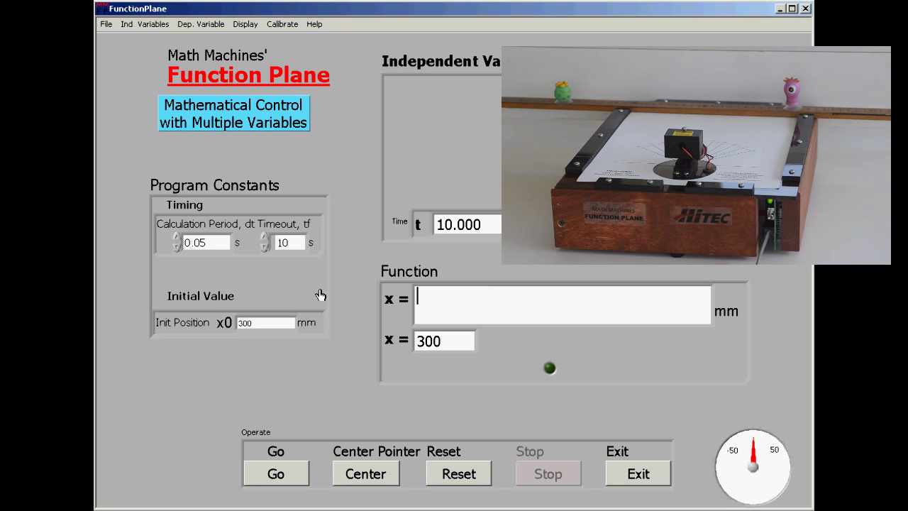
pyautogui.write('300+60*t')
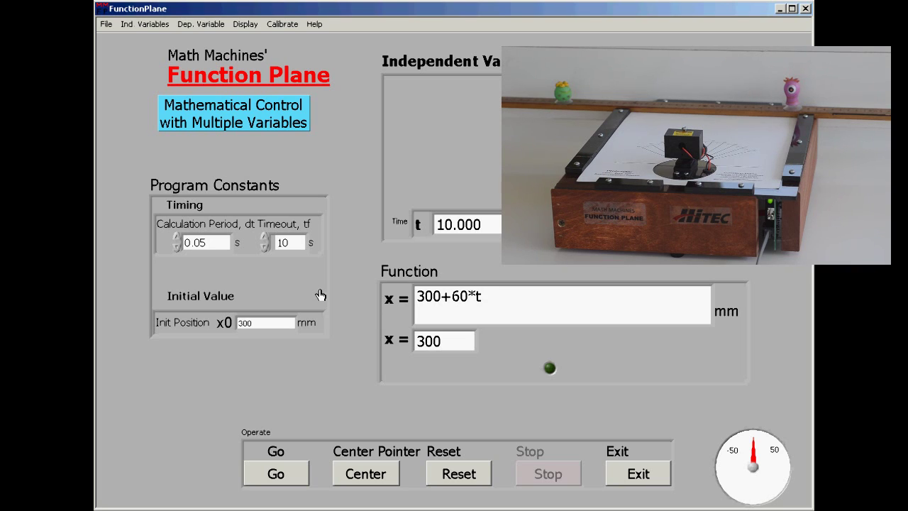
pyautogui.write('-.5*6*t^2')
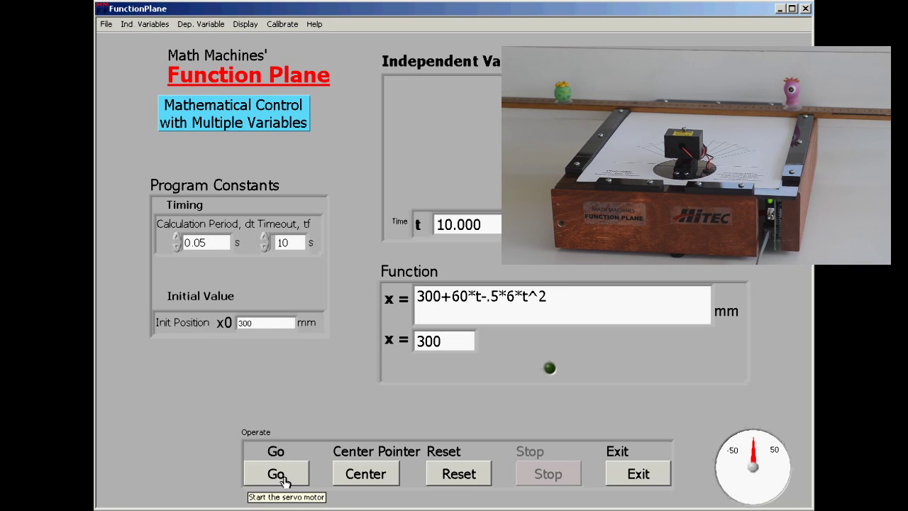
pyautogui.click(280, 479)
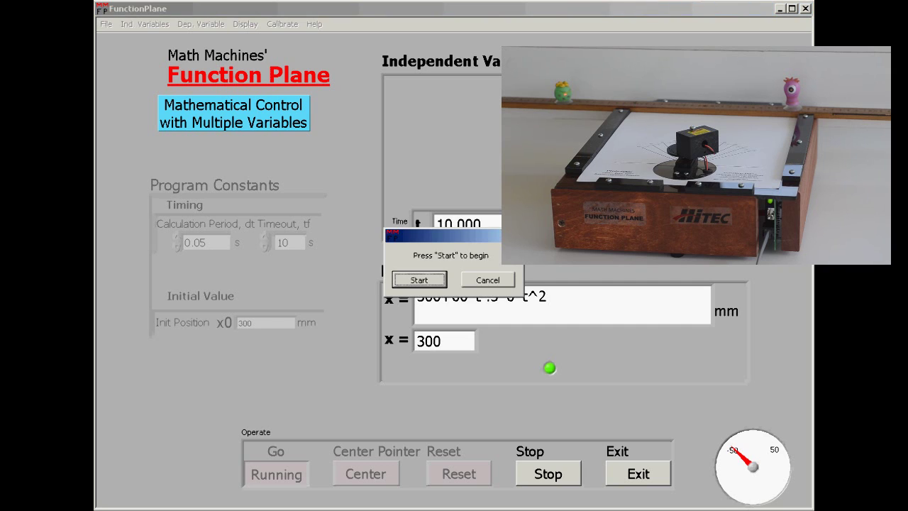
# - Confirm Start so the laser travels from 300 mm to 600 mm over 10 seconds
pyautogui.click(419, 278)
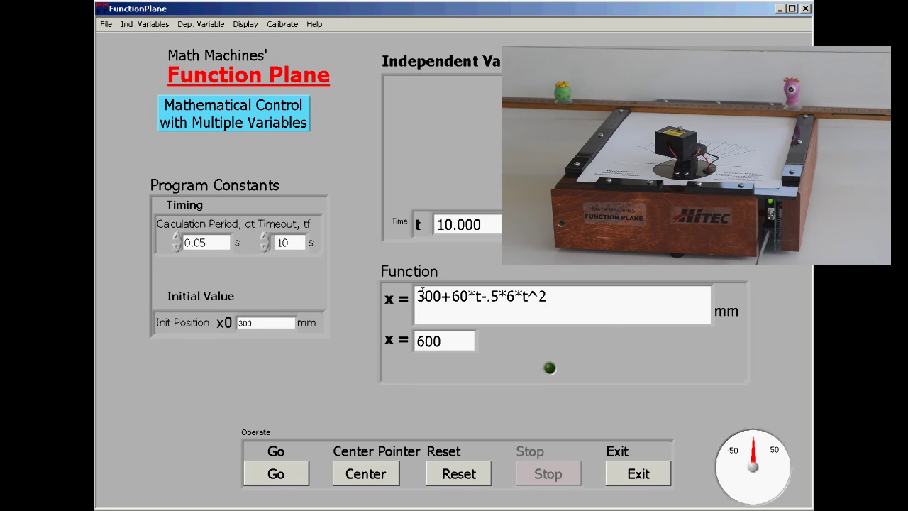
# - Edit the function to read 600-60*t+.5*6*t^2
pyautogui.moveTo(424, 292); pyautogui.dragTo(405, 293)
pyautogui.write('6')
pyautogui.moveTo(451, 296); pyautogui.dragTo(446, 297)
pyautogui.write('-')
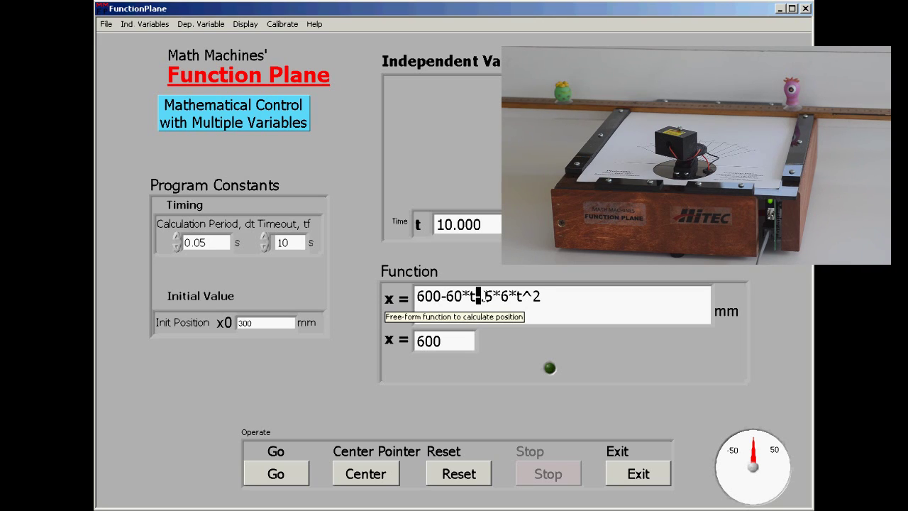
pyautogui.write('+')
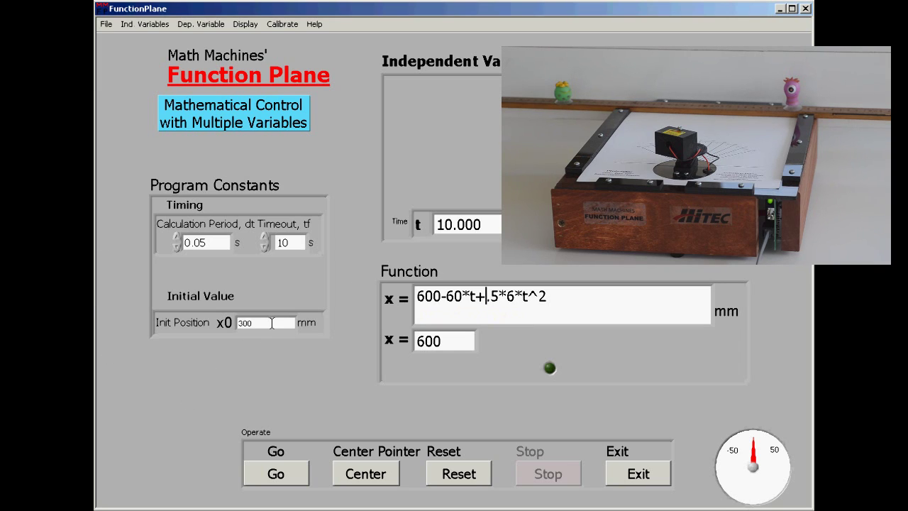
# - Set the initial position x0 to 600 mm and start the run
pyautogui.moveTo(273, 323); pyautogui.dragTo(202, 328)
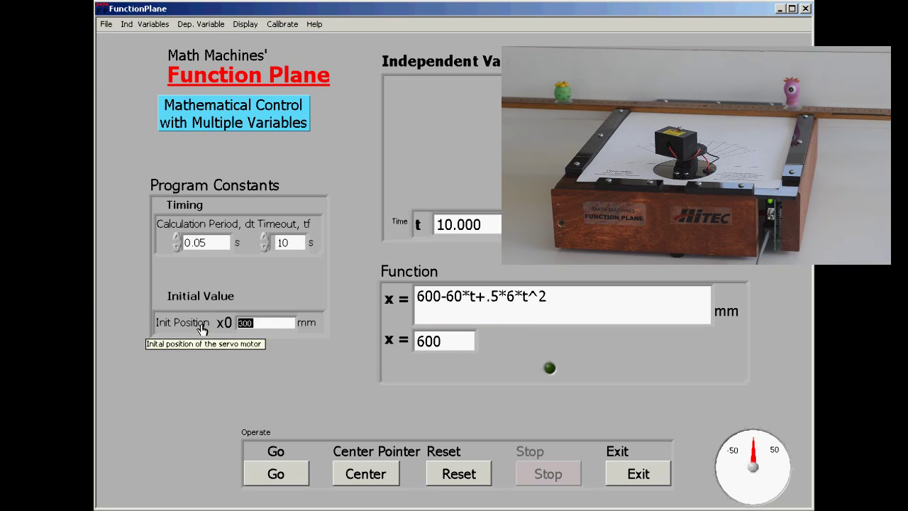
pyautogui.write('600')
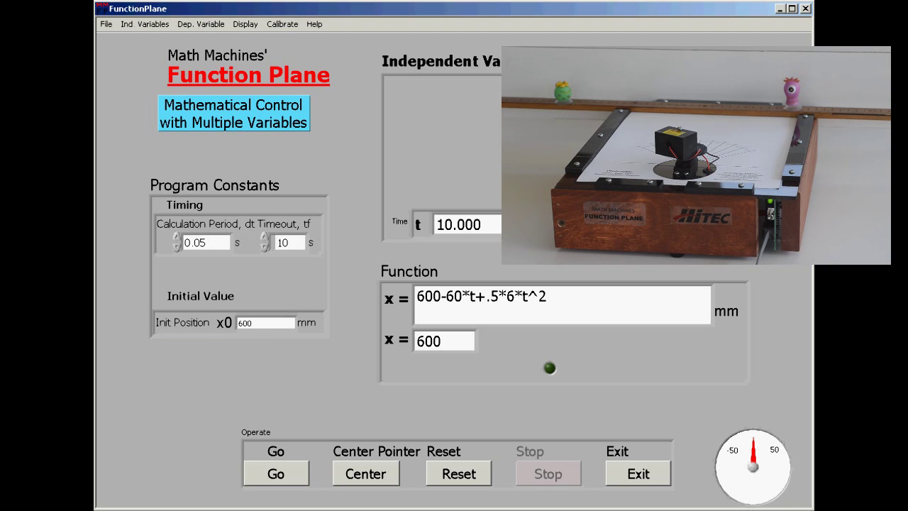
pyautogui.click(291, 475)
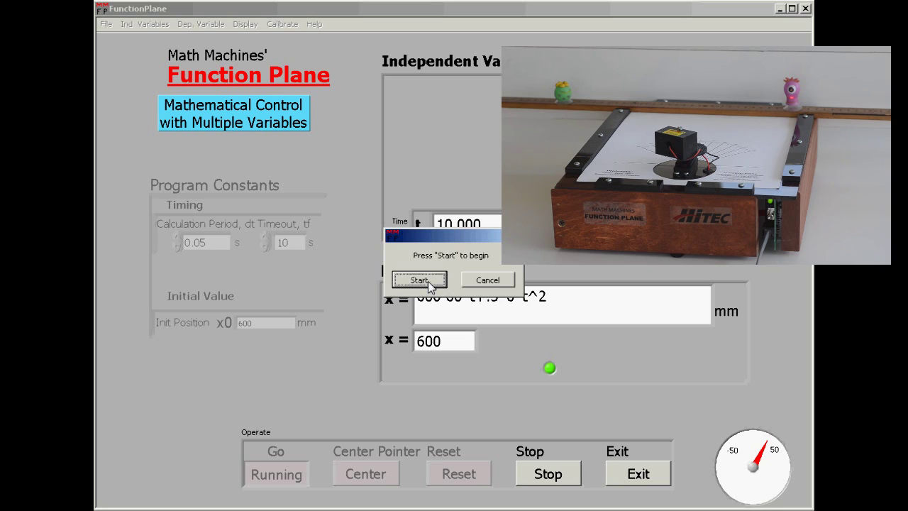
# - Confirm Start to run the return motion of the function
pyautogui.click(427, 281)
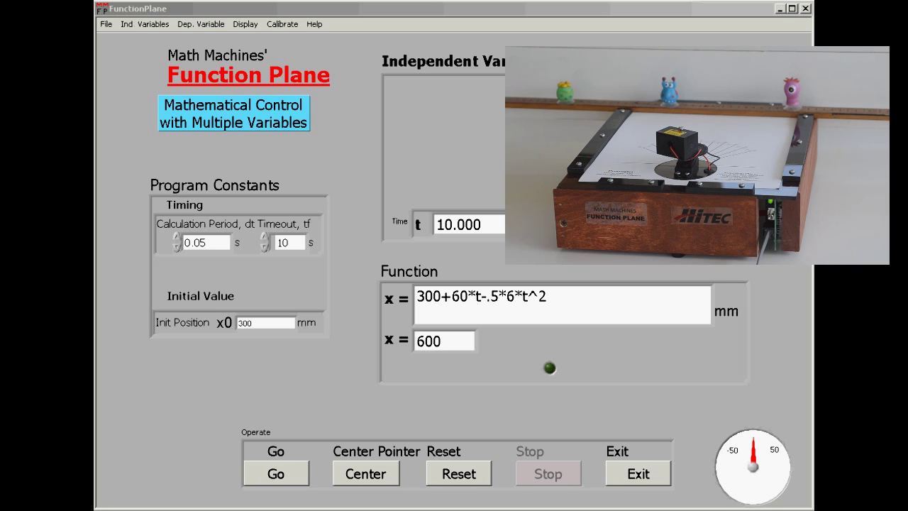
# - Set the run time to 15 seconds and rerun the quadratic, ending at 525 mm
pyautogui.doubleClick(282, 243)
pyautogui.write('15')
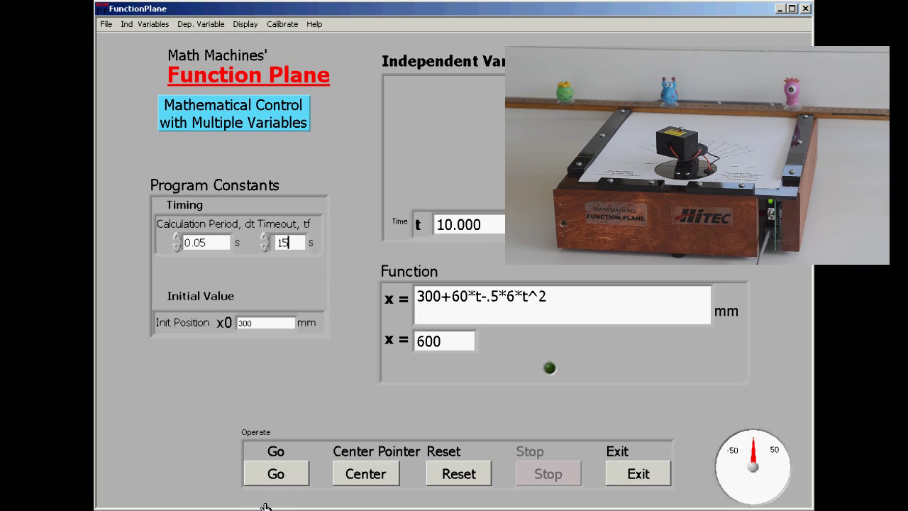
pyautogui.click(285, 478)
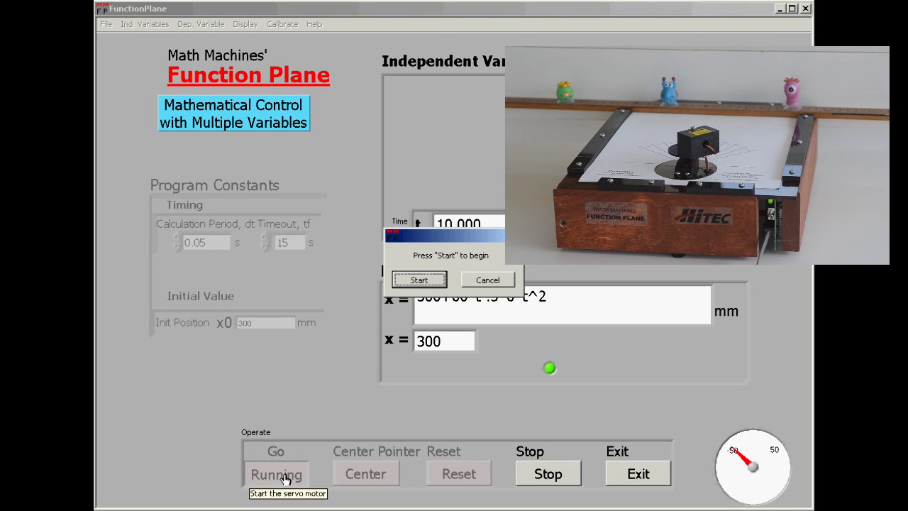
pyautogui.click(426, 283)
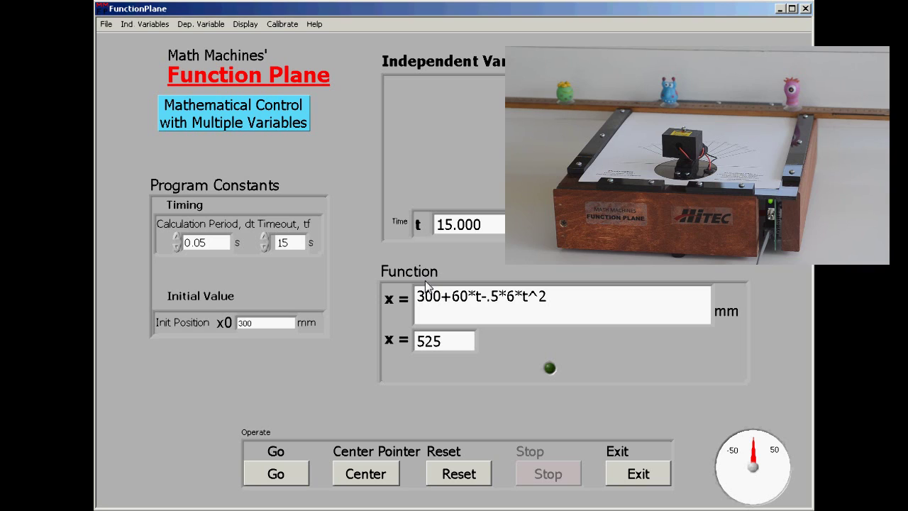
# - Change the timeout from 15 to 17.07 seconds and start a new run
pyautogui.click(294, 244)
pyautogui.press('BackSpace')
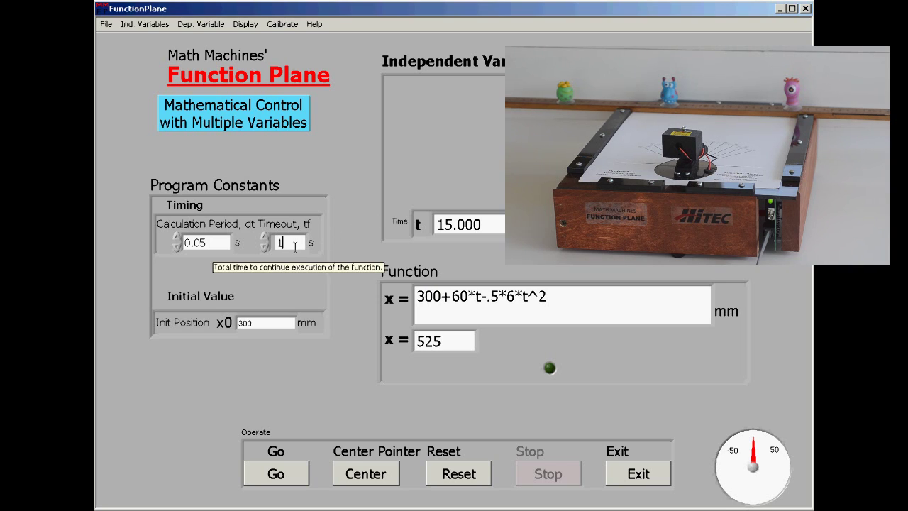
pyautogui.write('7.6')
pyautogui.write('7.07')
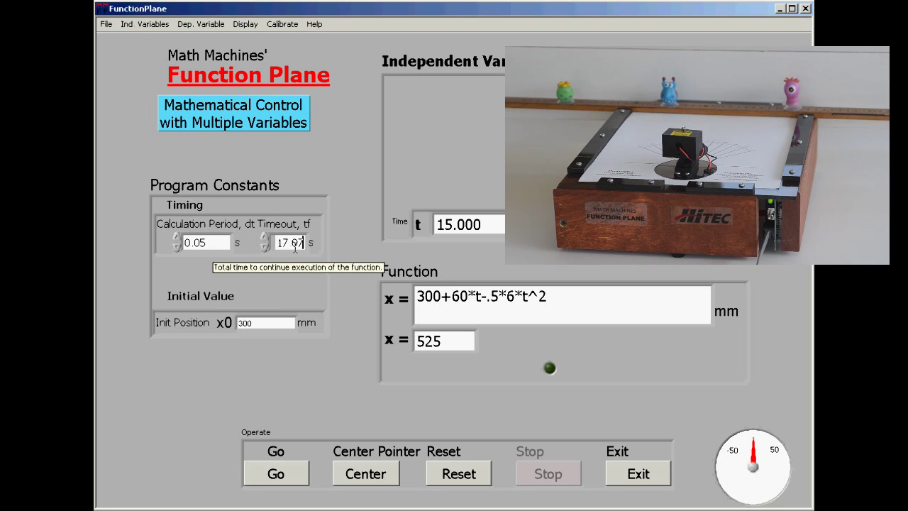
pyautogui.click(279, 474)
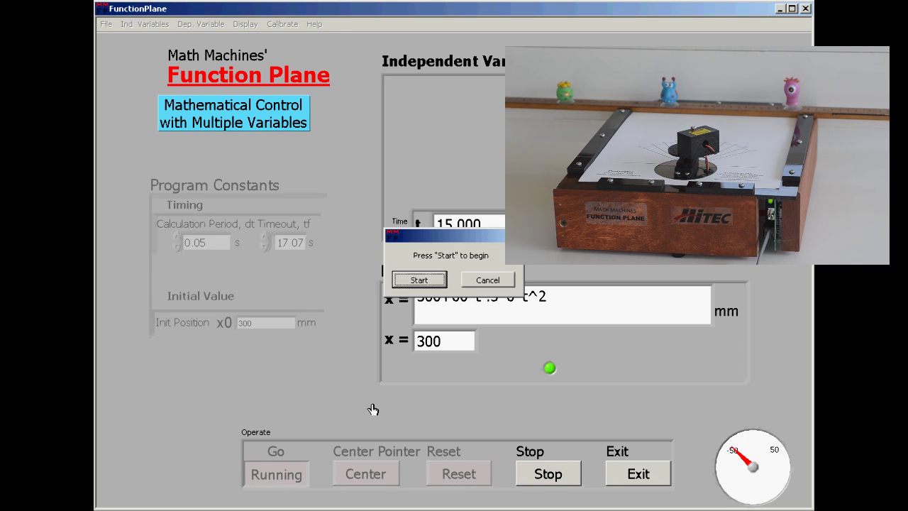
# - Accept Start to begin the 17.07-second run toward 450.9 mm
pyautogui.press('Return')
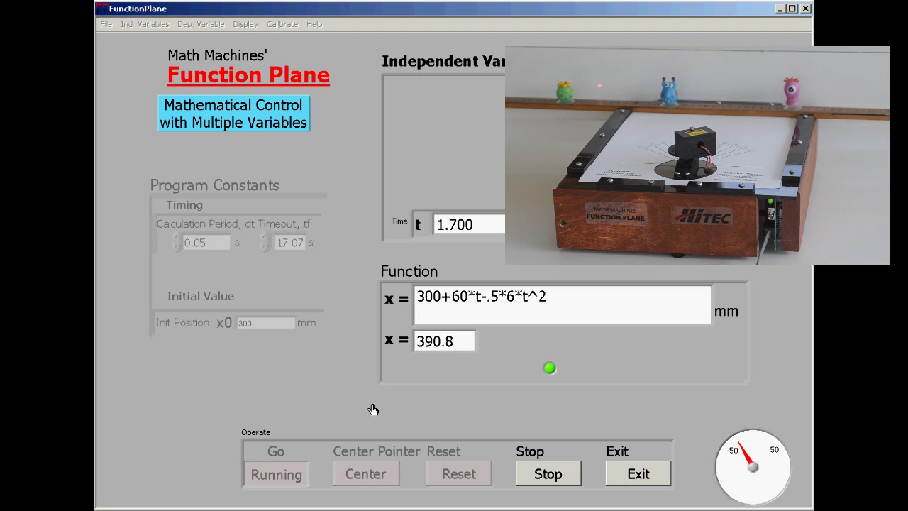